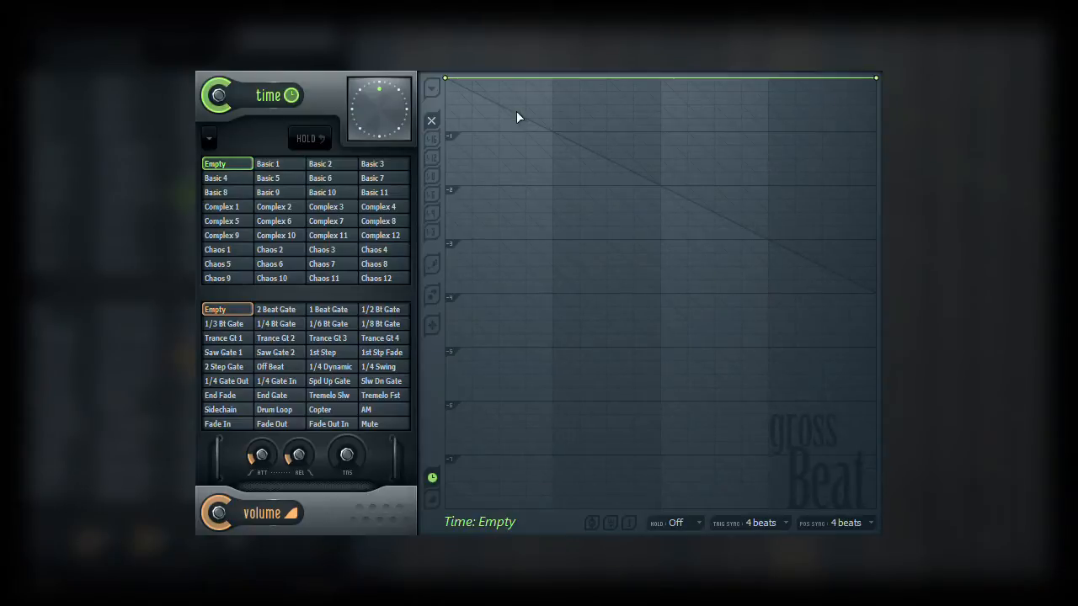
Step: Preview several Basic time presets, including Basic 2, Basic 6 and Basic 9, and return to the Empty preset
click(286, 171)
click(328, 167)
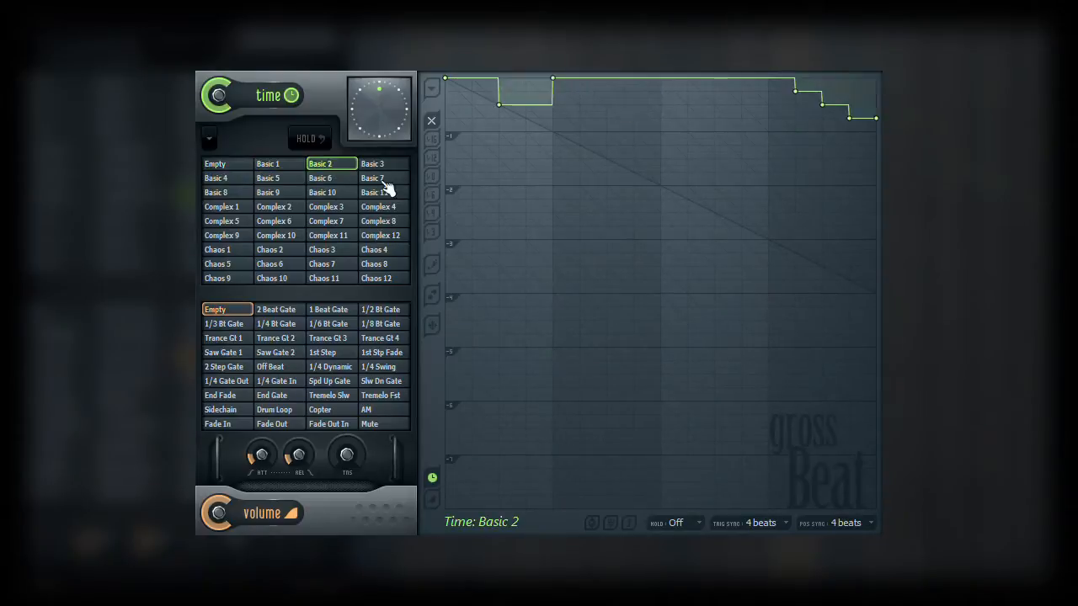
click(394, 167)
click(336, 182)
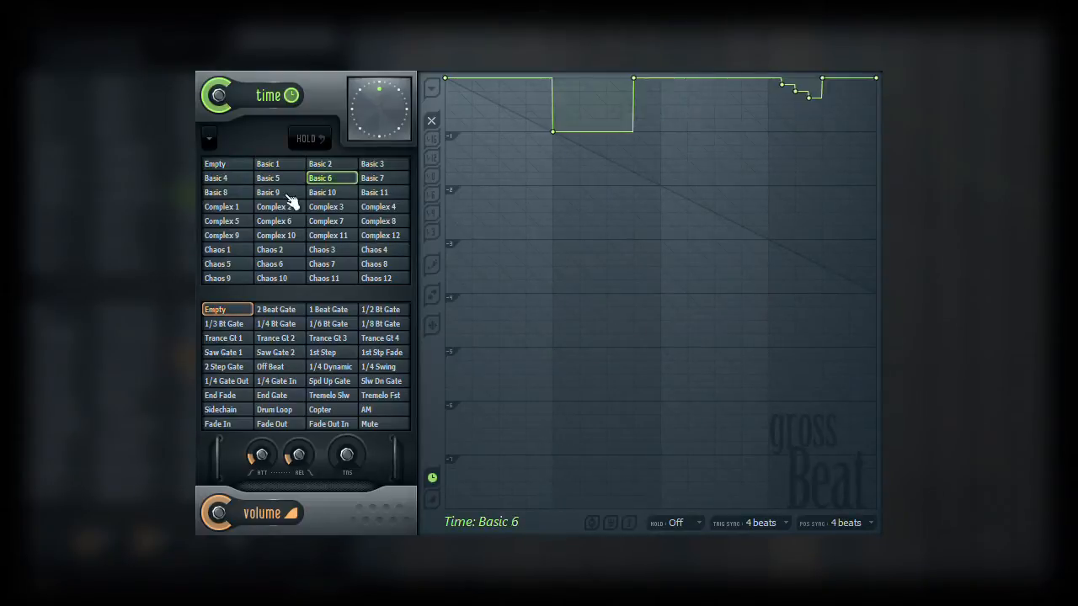
click(269, 180)
click(270, 195)
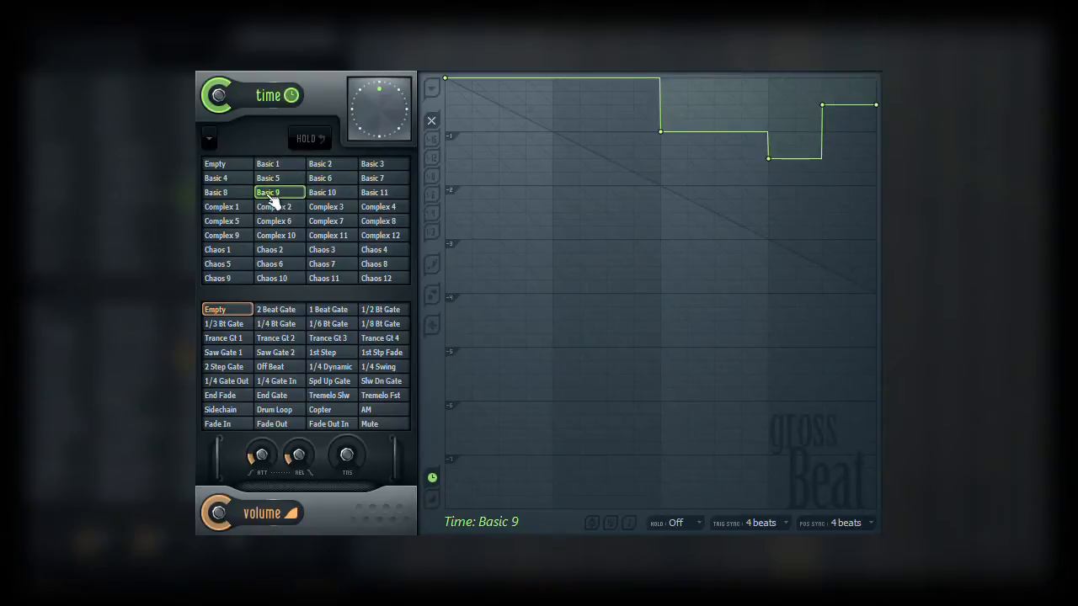
click(225, 168)
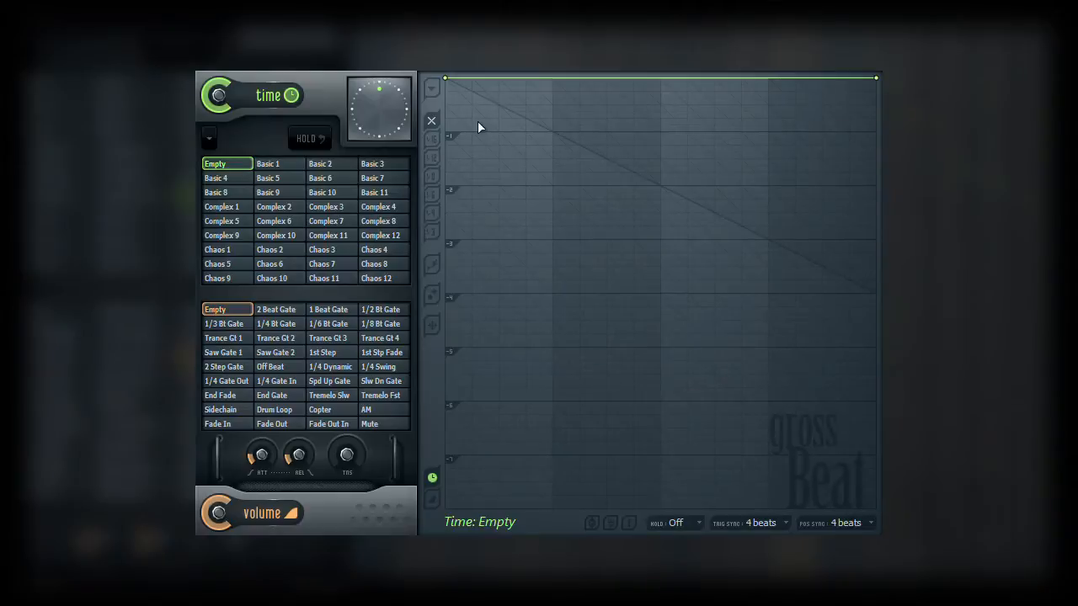
Step: Load the state file "Env filter - asymmetry.fnv" into the Empty time envelope, and replace it with "Env filter - default.fnv"
click(432, 91)
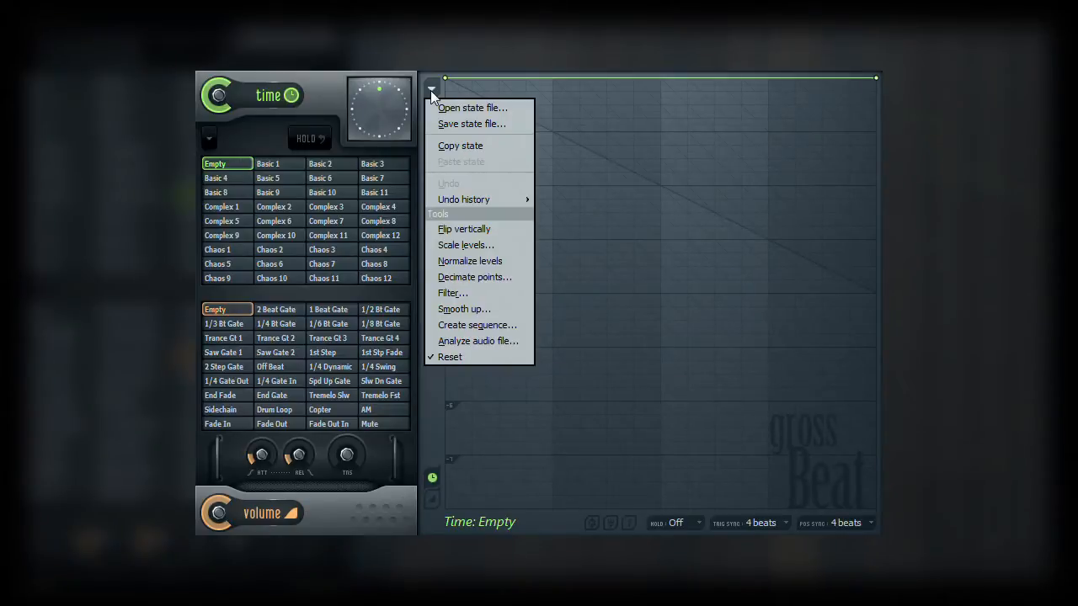
click(467, 113)
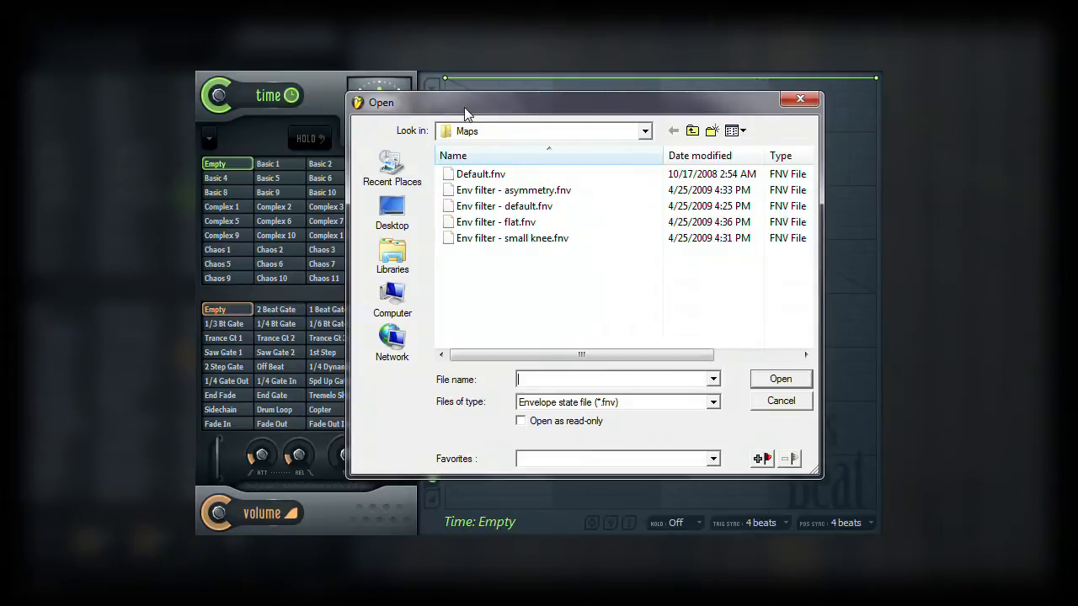
double_click(491, 195)
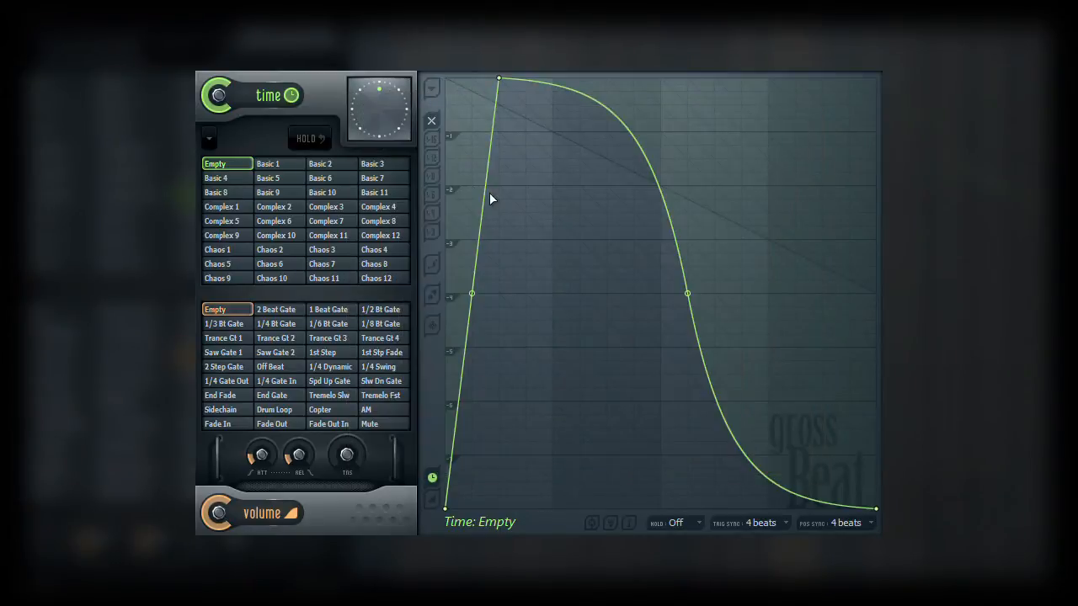
click(432, 88)
click(454, 107)
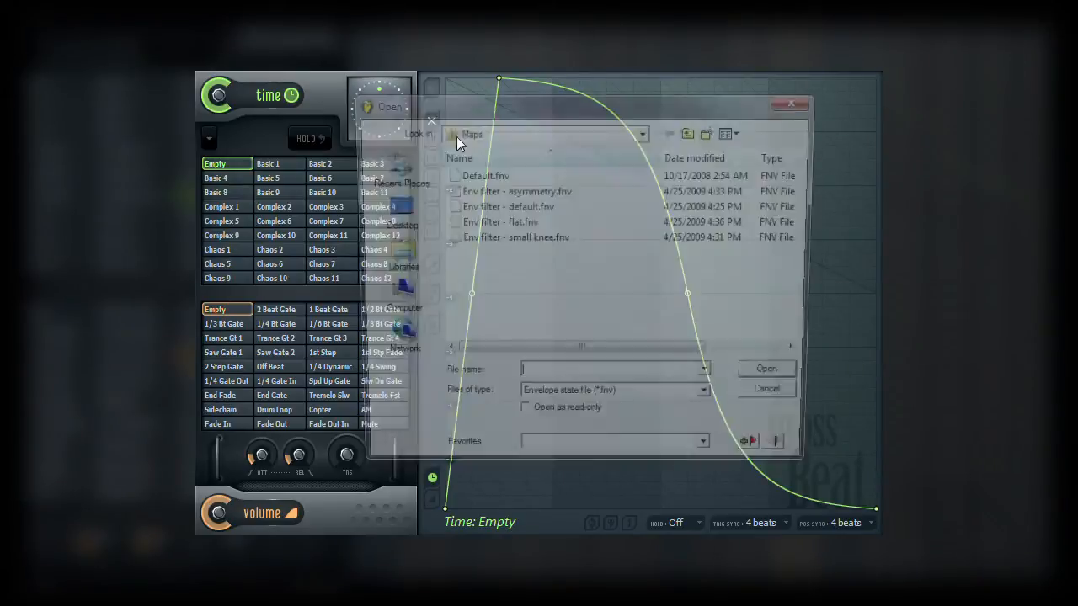
click(483, 207)
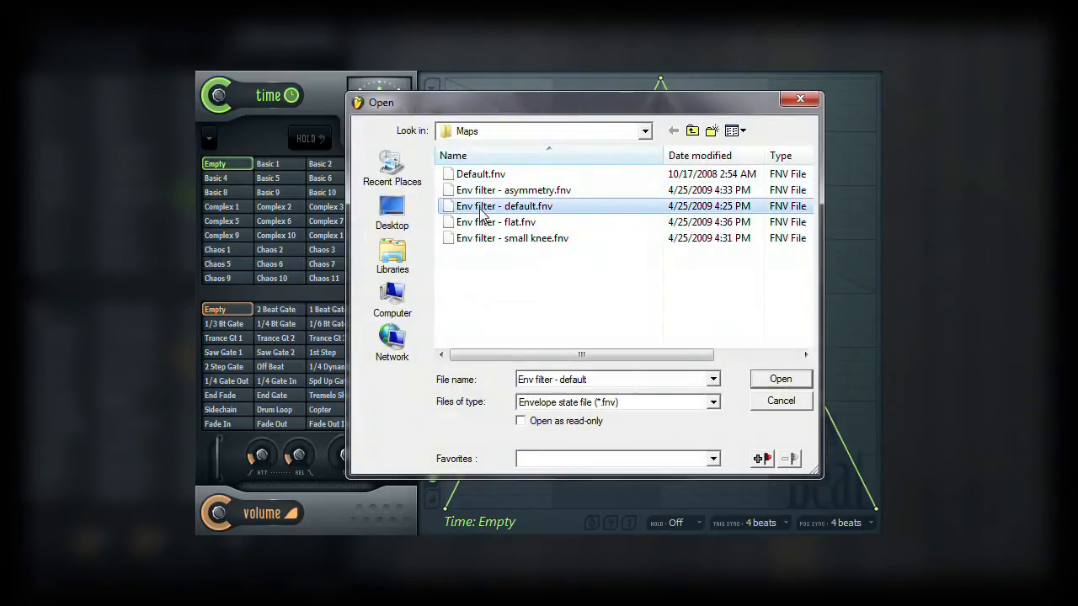
double_click(482, 208)
Step: Load the state file "Env filter - flat.fnv" into the time envelope, and replace it with "Env filter - small knee.fnv"
click(432, 88)
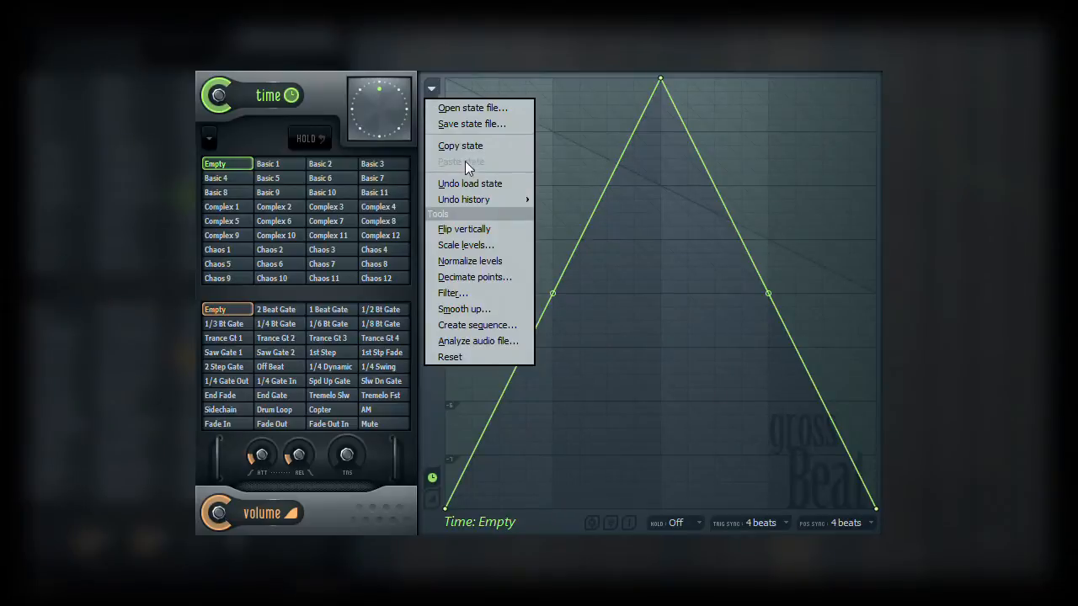
click(463, 109)
double_click(486, 222)
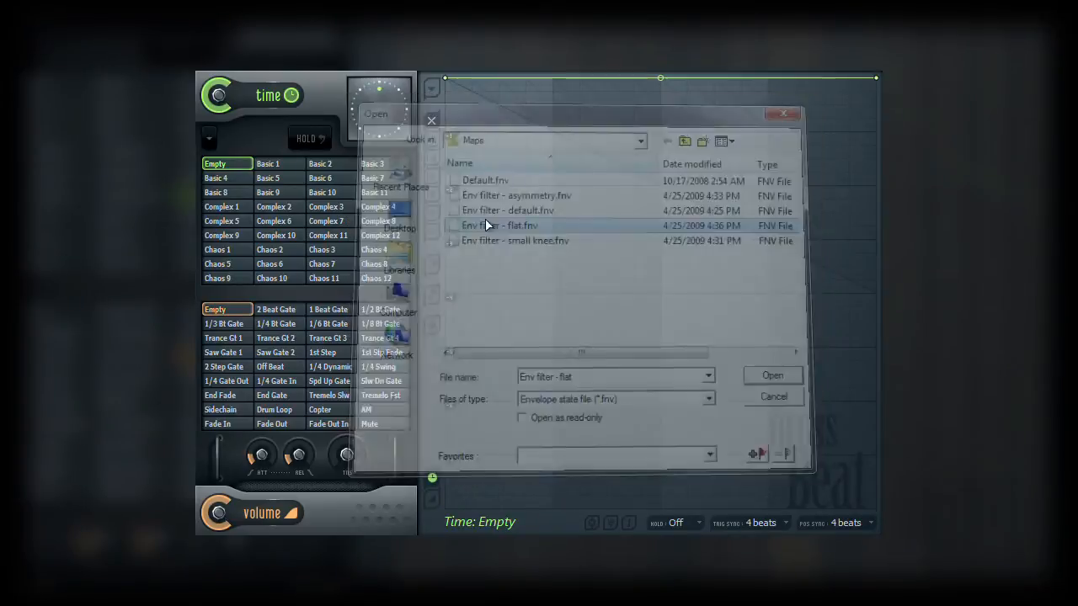
click(432, 88)
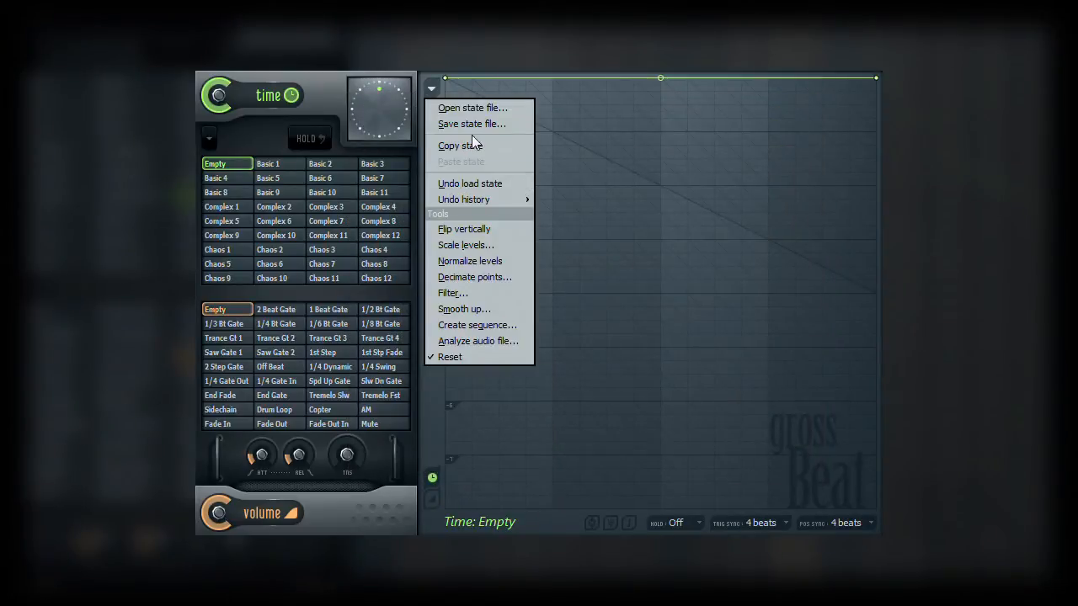
click(472, 109)
double_click(492, 240)
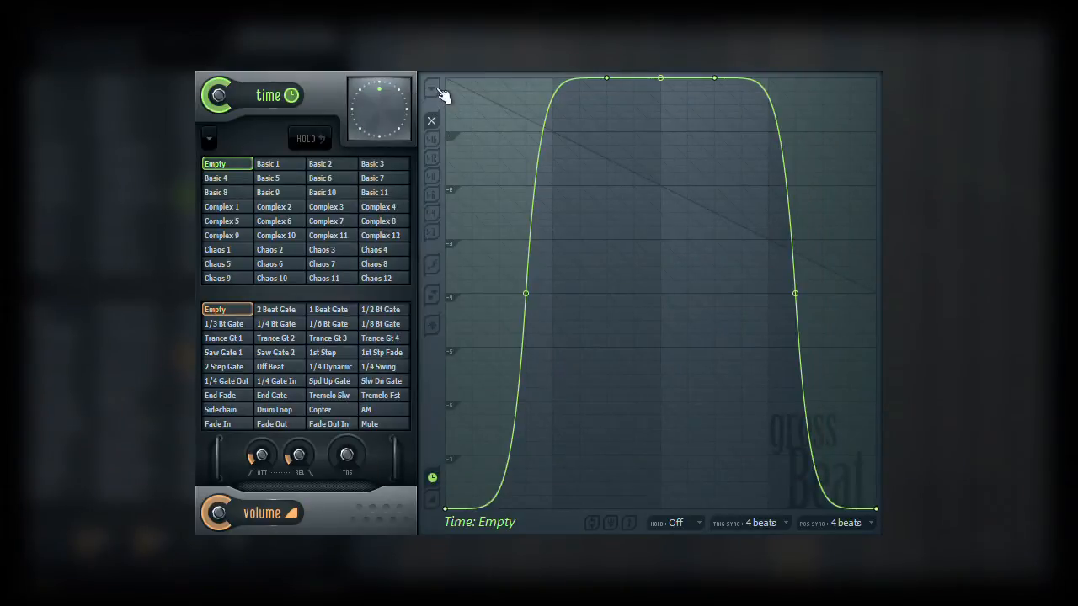
Step: Load the state file "Default.fnv" into the Empty time envelope
click(436, 89)
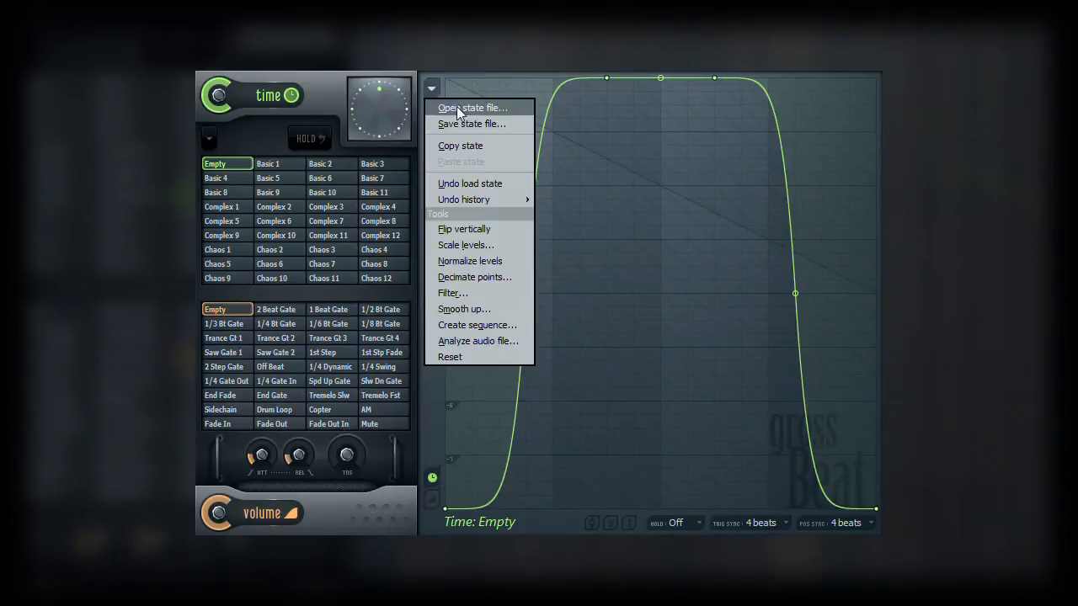
click(458, 107)
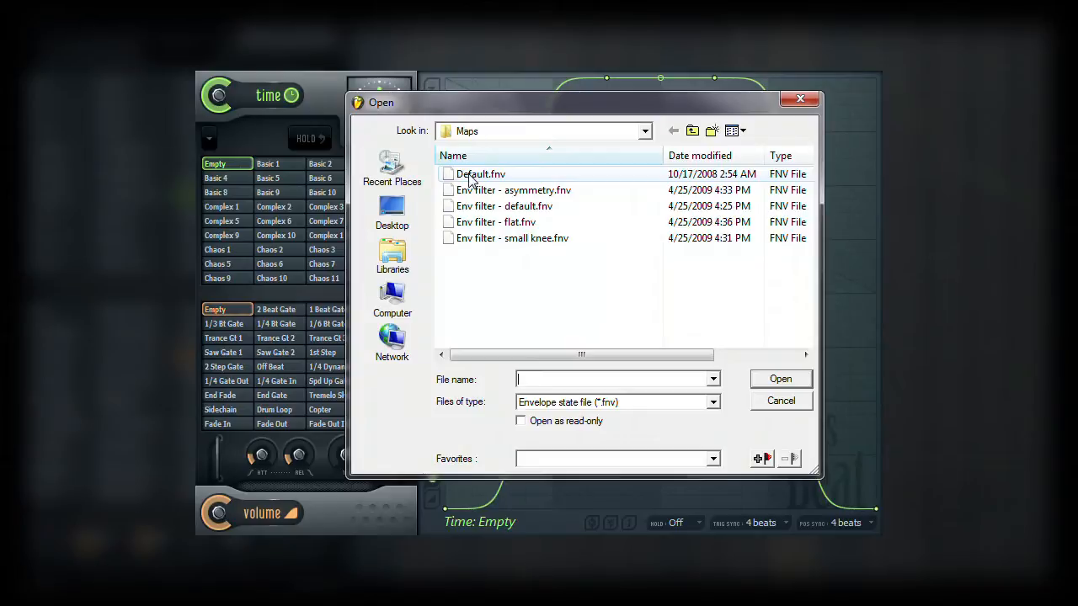
double_click(469, 176)
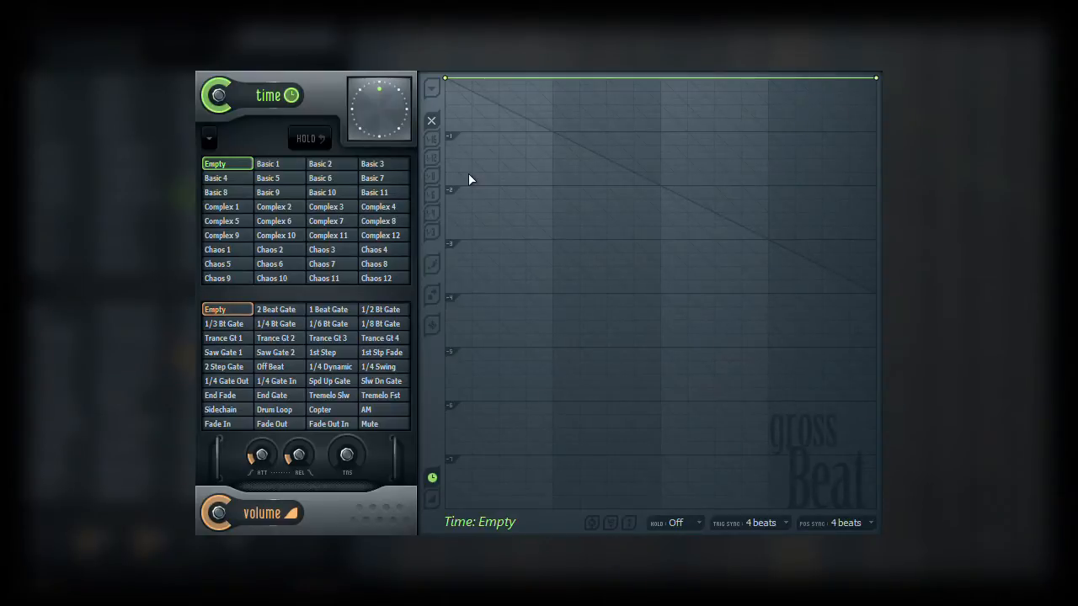
Step: Step through the Basic 3, Basic 7 and Basic 11 time presets and settle on Complex 4
click(378, 167)
click(379, 180)
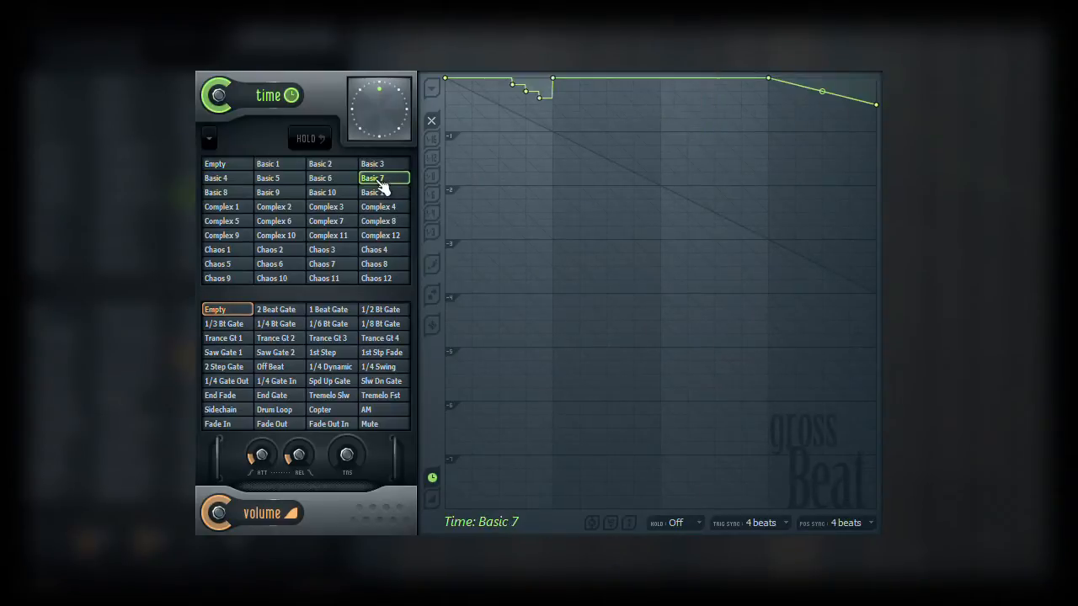
click(380, 194)
click(379, 207)
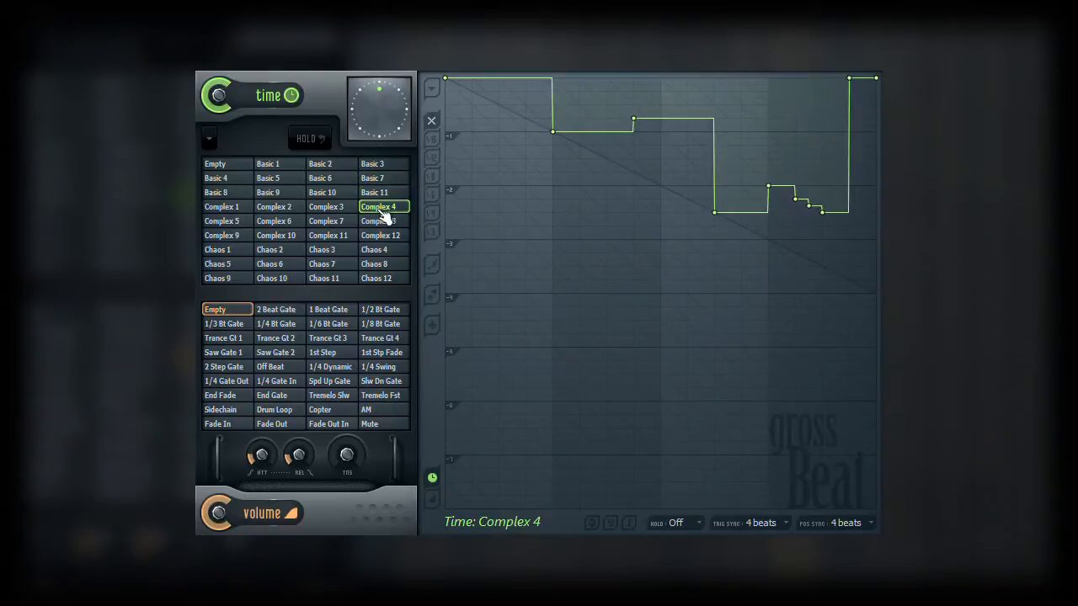
Step: Save the Complex 4 time envelope as a state file named "My Time State File" in the Maps folder
click(434, 86)
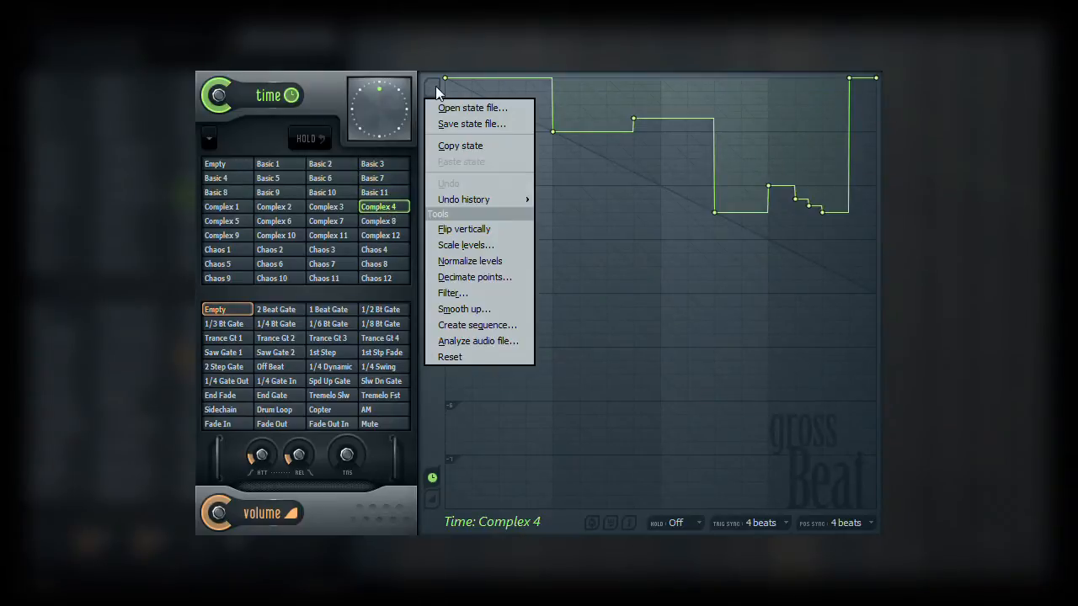
click(472, 123)
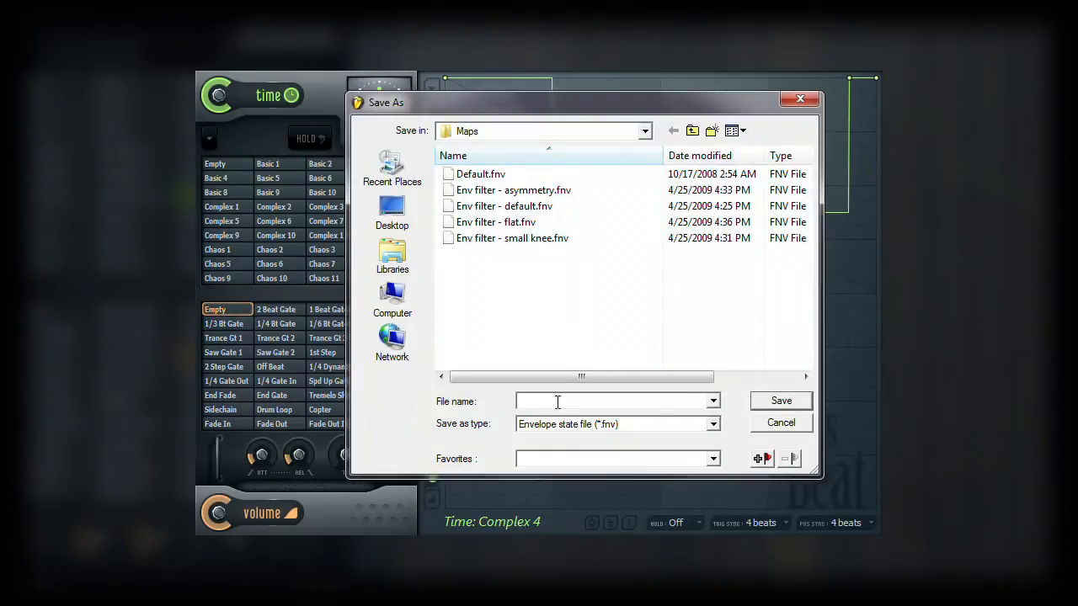
text(My Time State File)
key(Return)
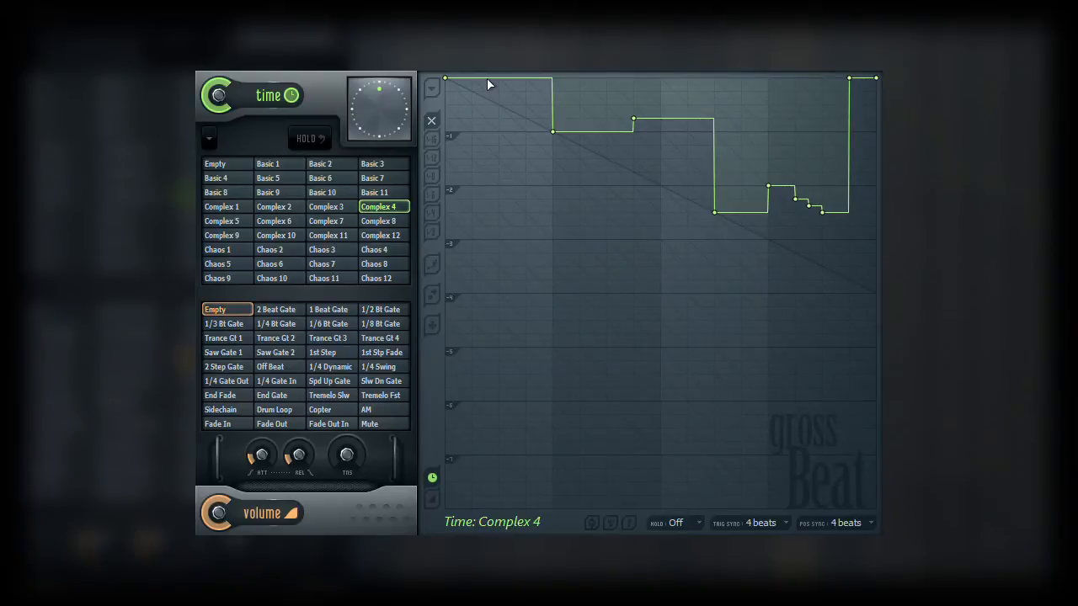
Step: Try out an extra point on the opening segment of the Complex 4 envelope by adding and repositioning it, and delete it
drag(493, 79, 476, 134)
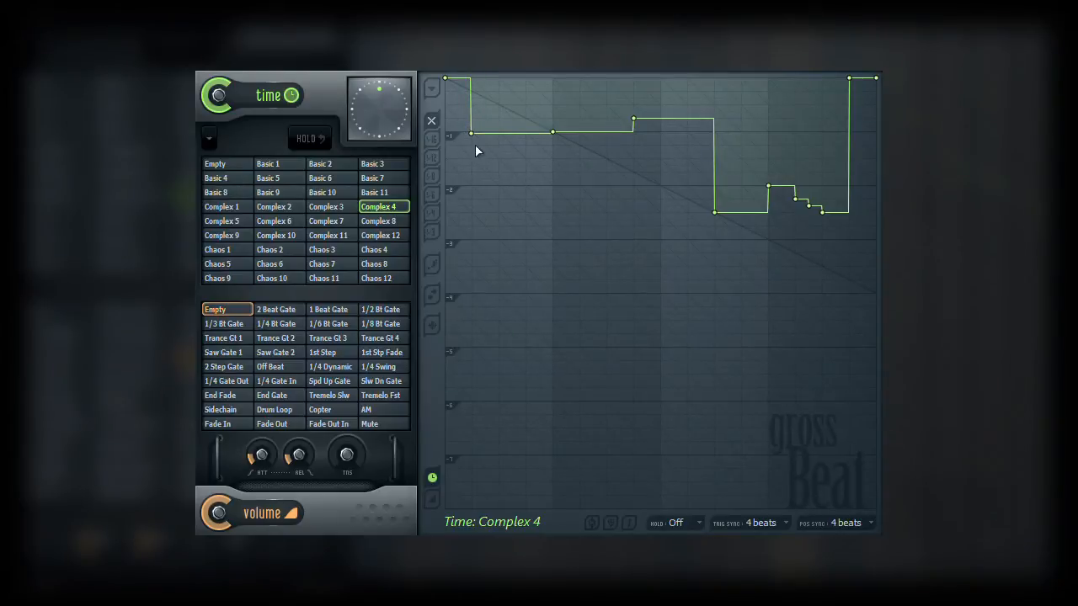
drag(472, 134, 504, 159)
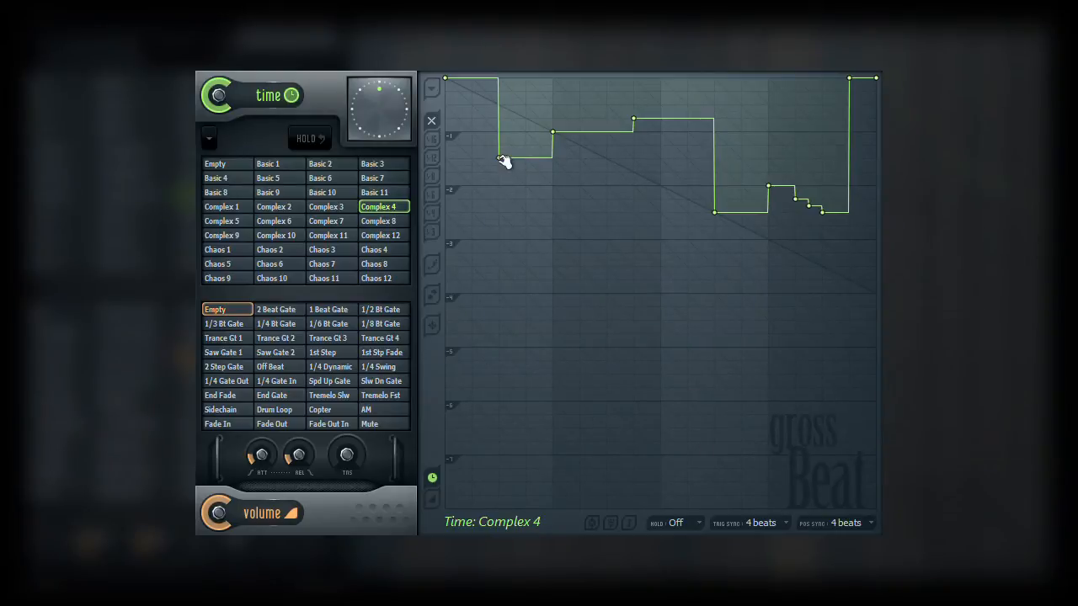
right_click(498, 159)
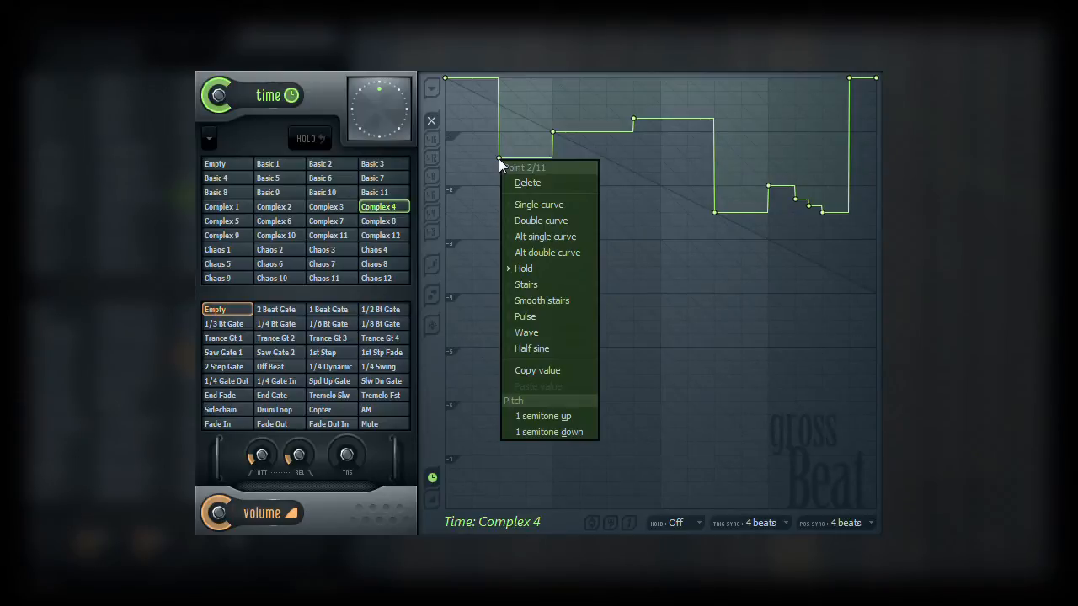
click(541, 184)
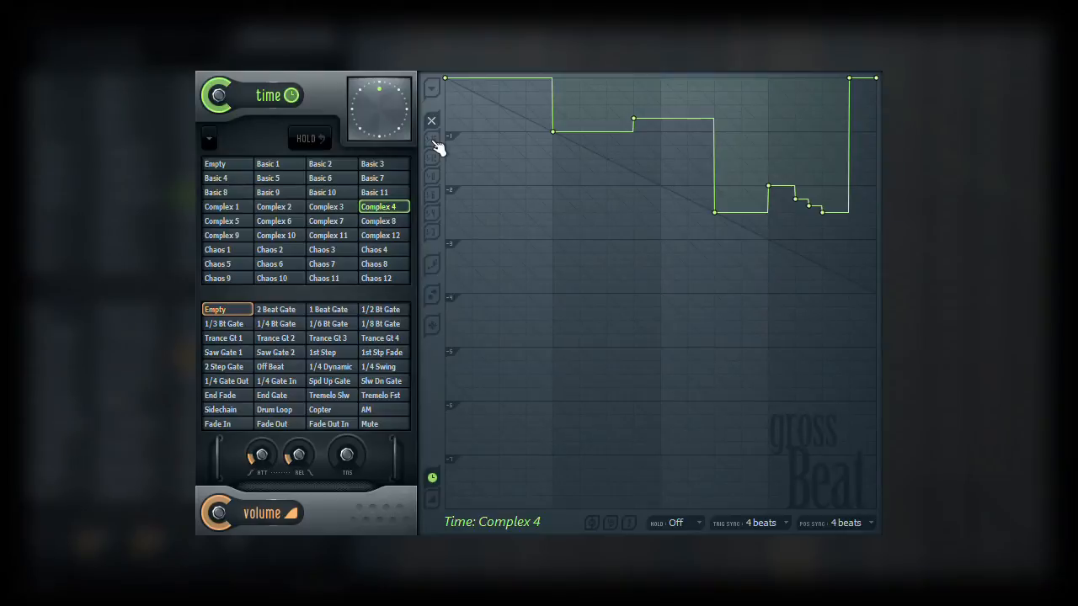
Step: Move the time envelope's second point slightly earlier and down between the -2 and -3 lines, with grid snapping off and the following points sliding along
drag(557, 131, 543, 132)
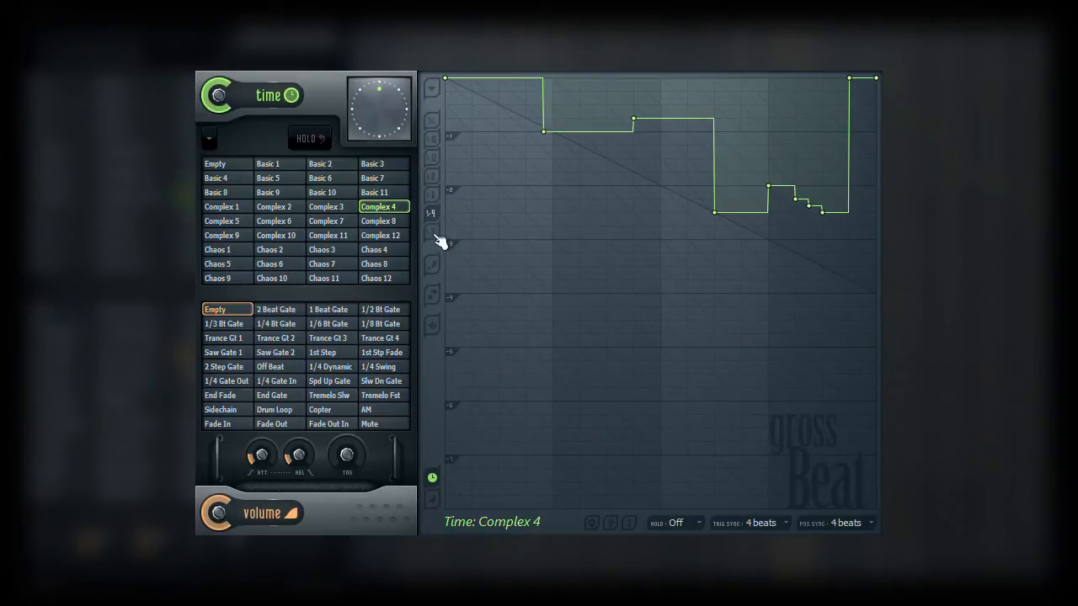
drag(545, 134, 526, 171)
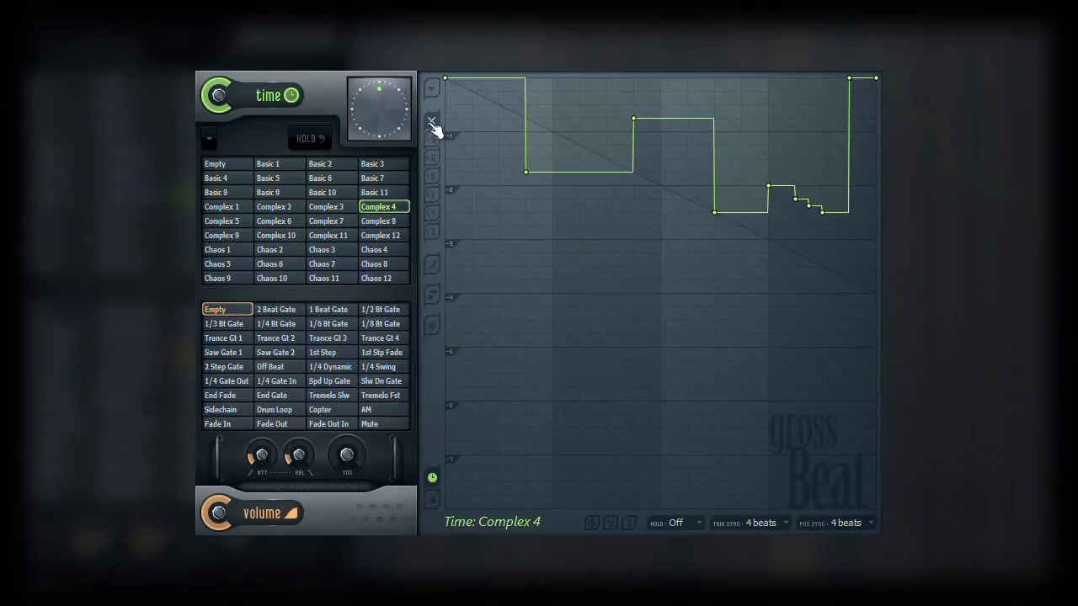
click(433, 124)
drag(529, 174, 533, 232)
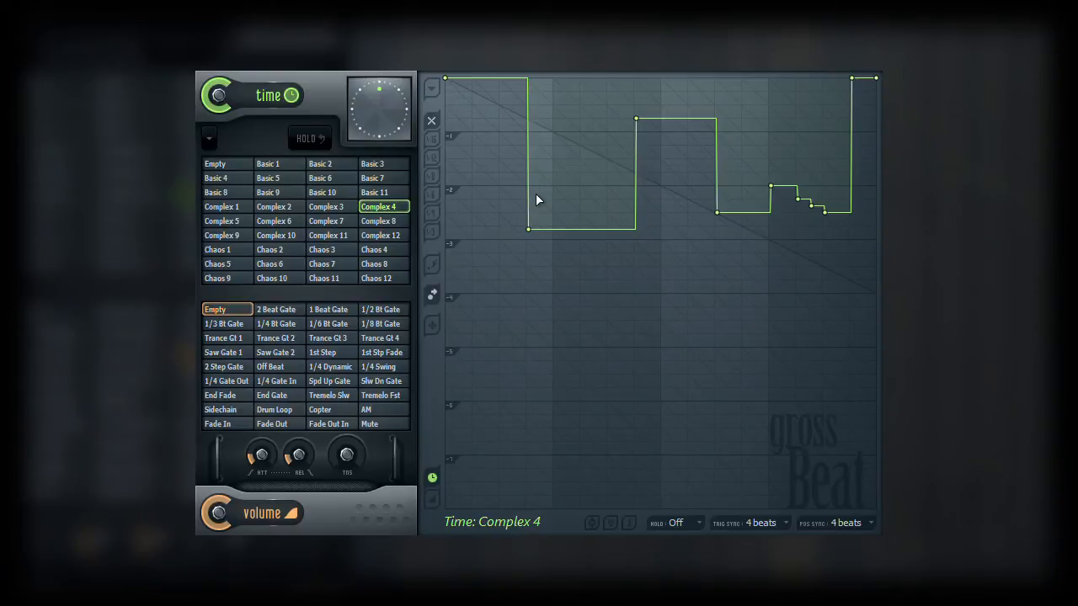
Step: Switch the editor to the volume envelope and apply the Trance Gt 3 volume preset
click(435, 503)
click(433, 479)
click(434, 502)
click(335, 353)
click(337, 338)
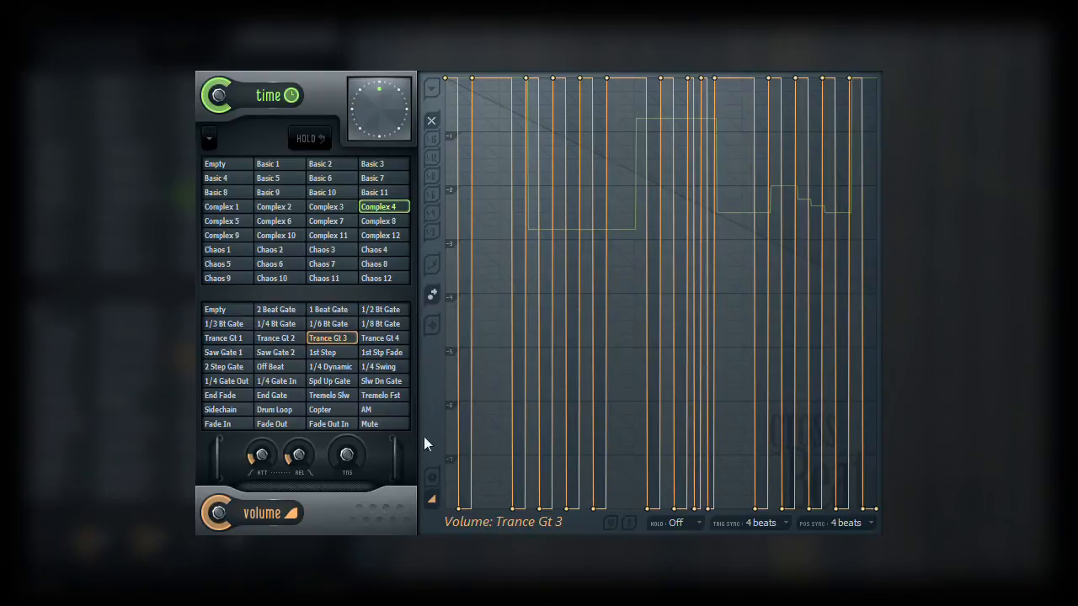
Step: Compare the Complex 4 time envelope with the Trance Gt 3 volume envelope, finishing on the time envelope
click(435, 479)
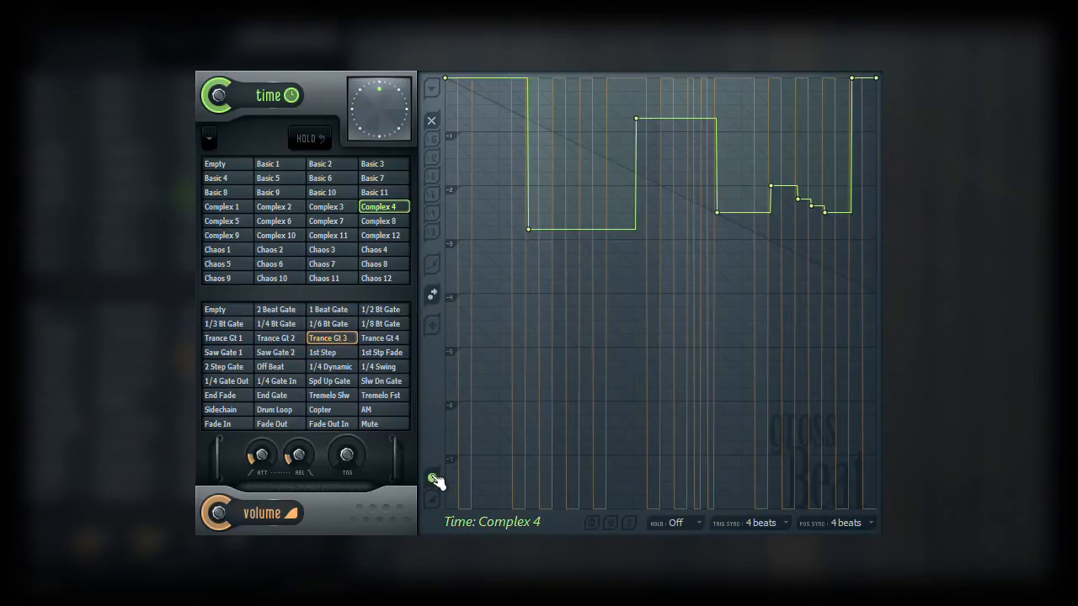
click(436, 503)
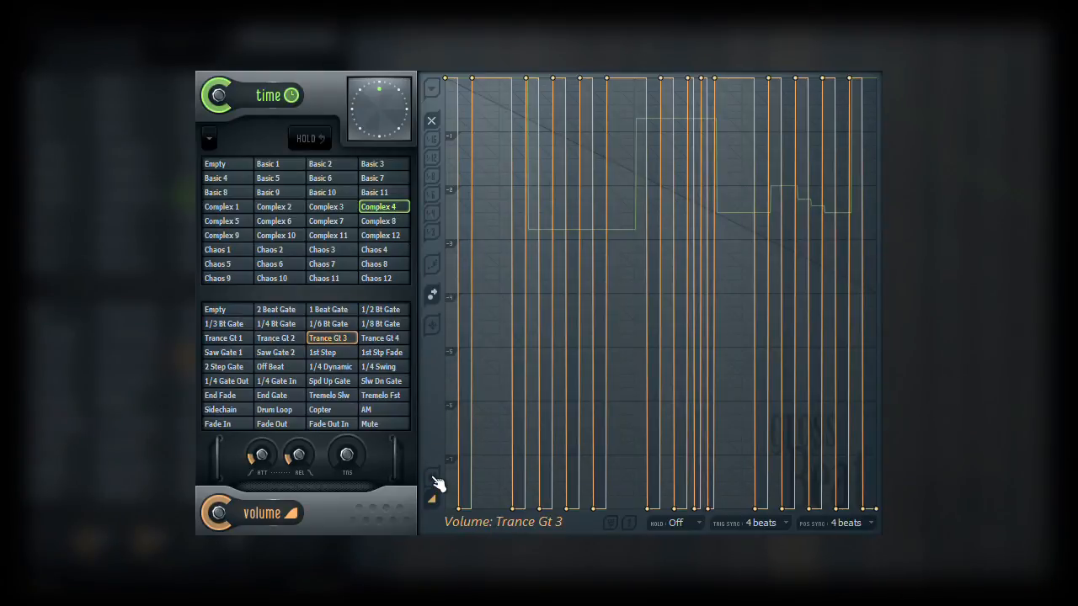
click(434, 479)
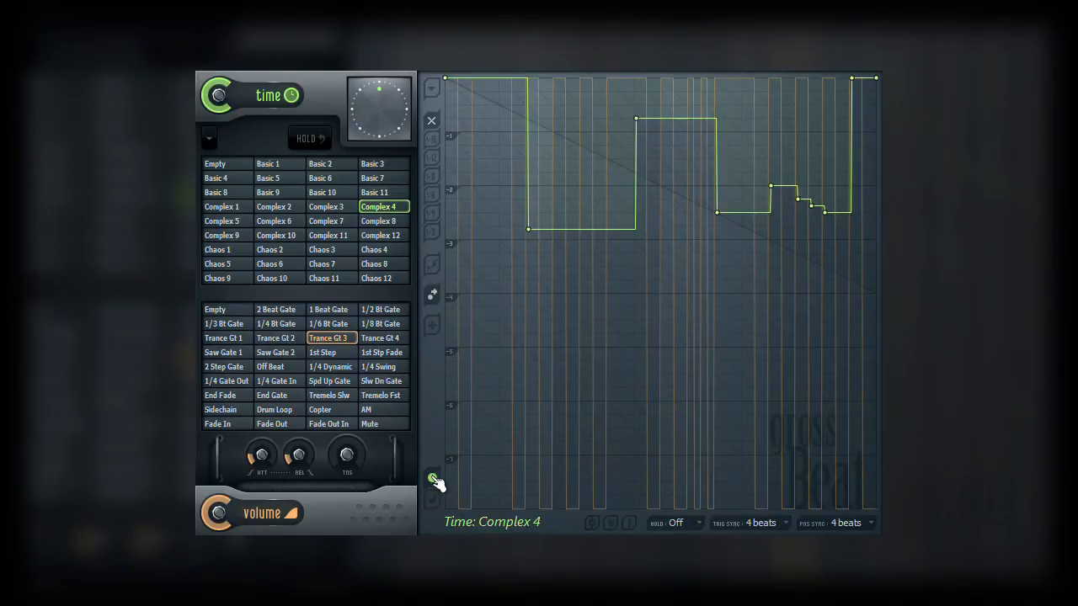
click(435, 504)
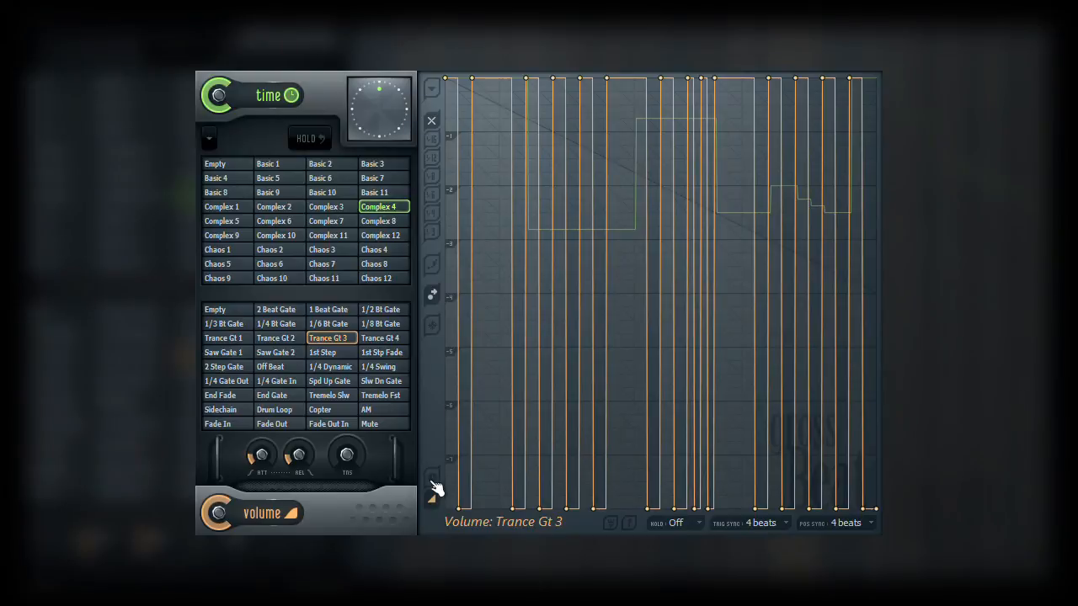
click(433, 478)
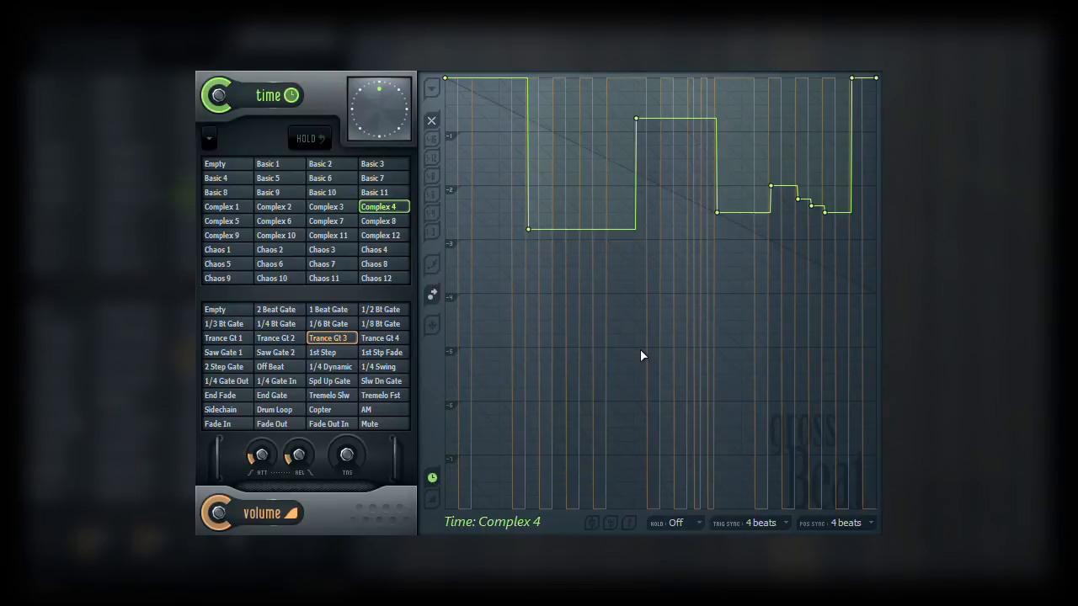